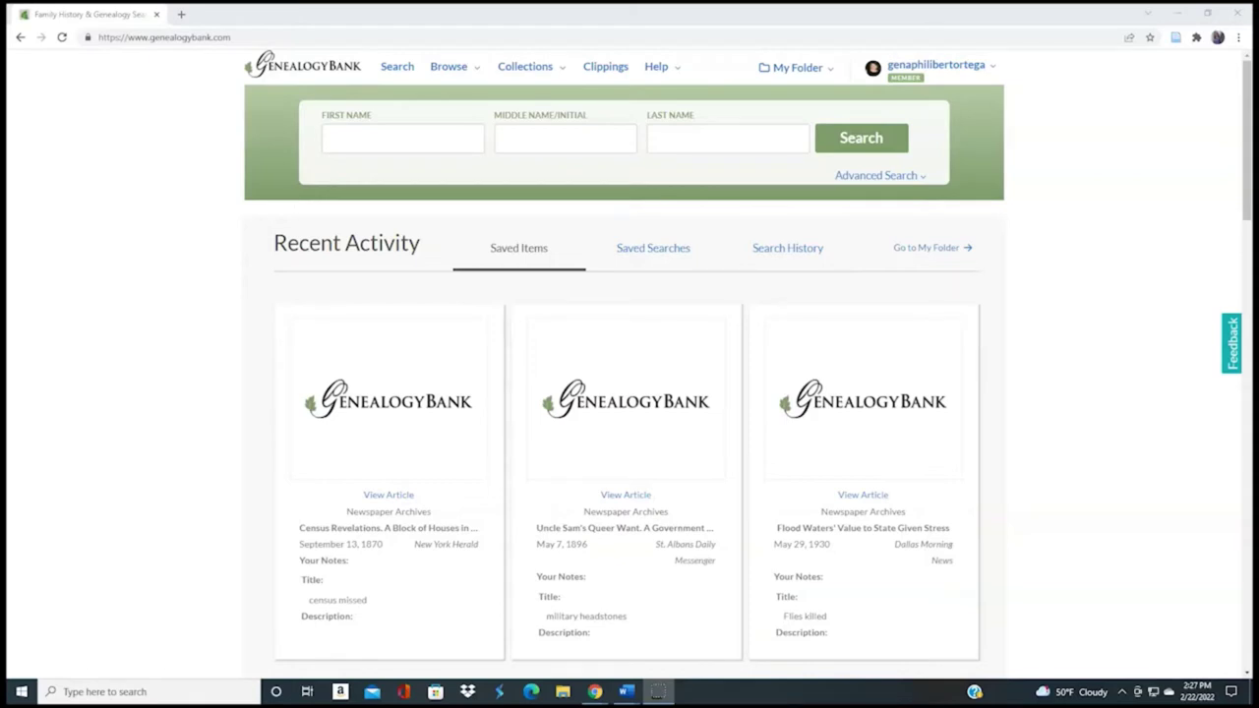
left_click(402, 138)
type("Marie")
key("Tab")
key("Tab")
type("Bouffard")
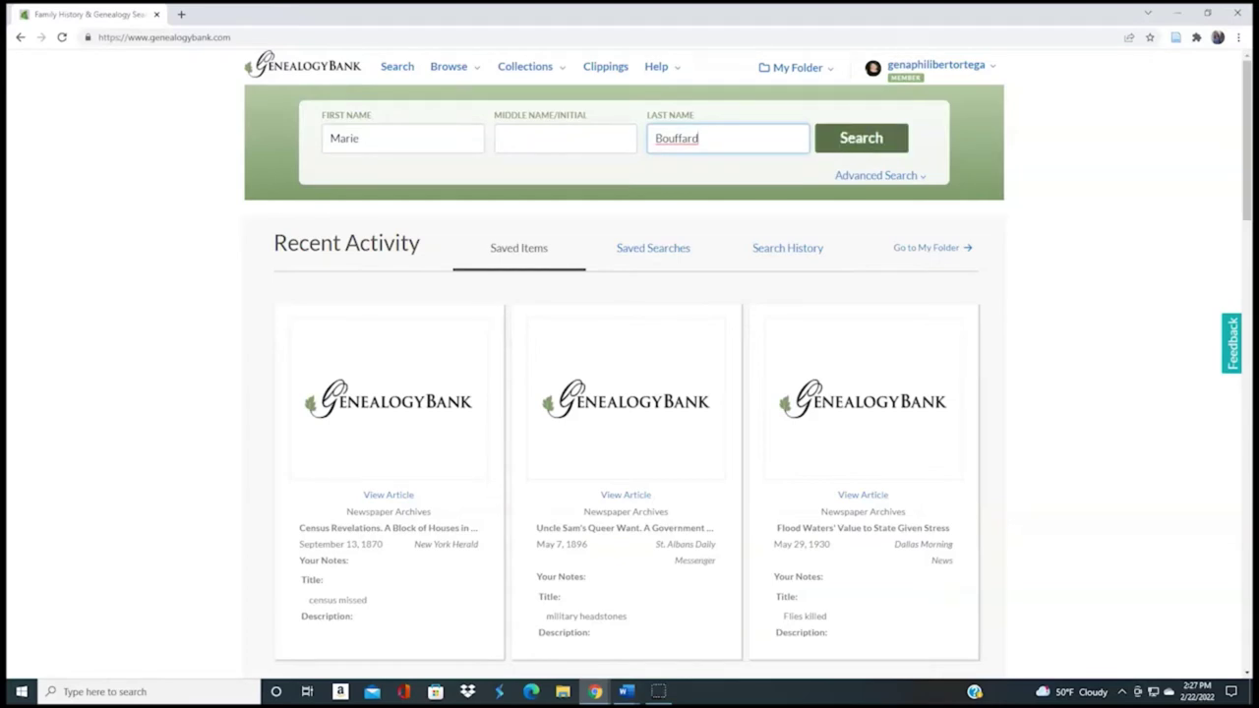
key("Return")
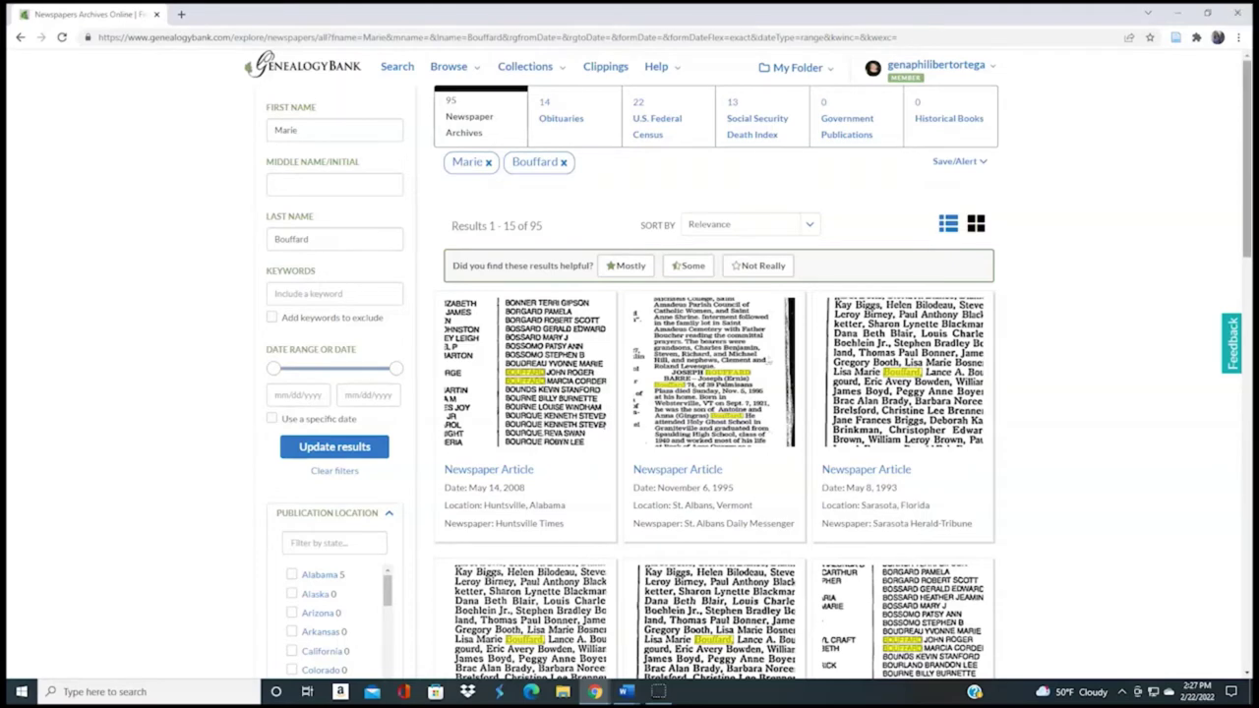
Filter the results to Massachusetts publications, narrowing 95 matches to 40 articles.
scroll(715, 393, "down", 3)
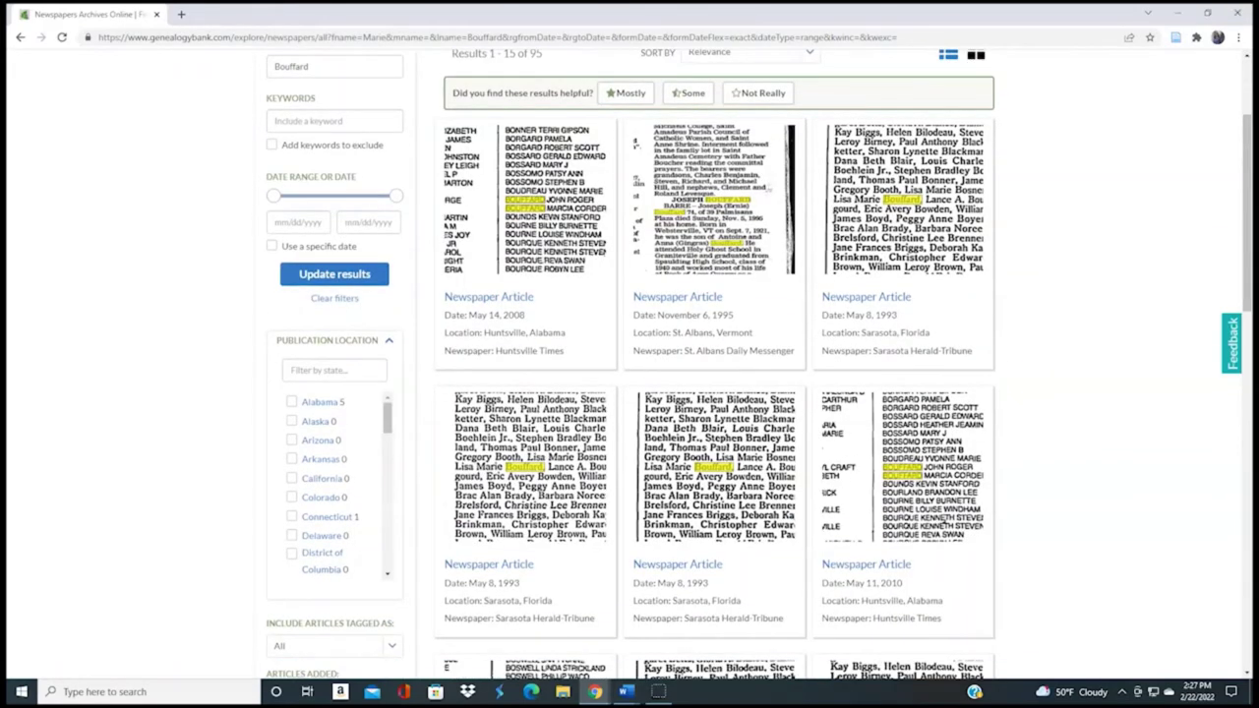
scroll(387, 418, "down", 1)
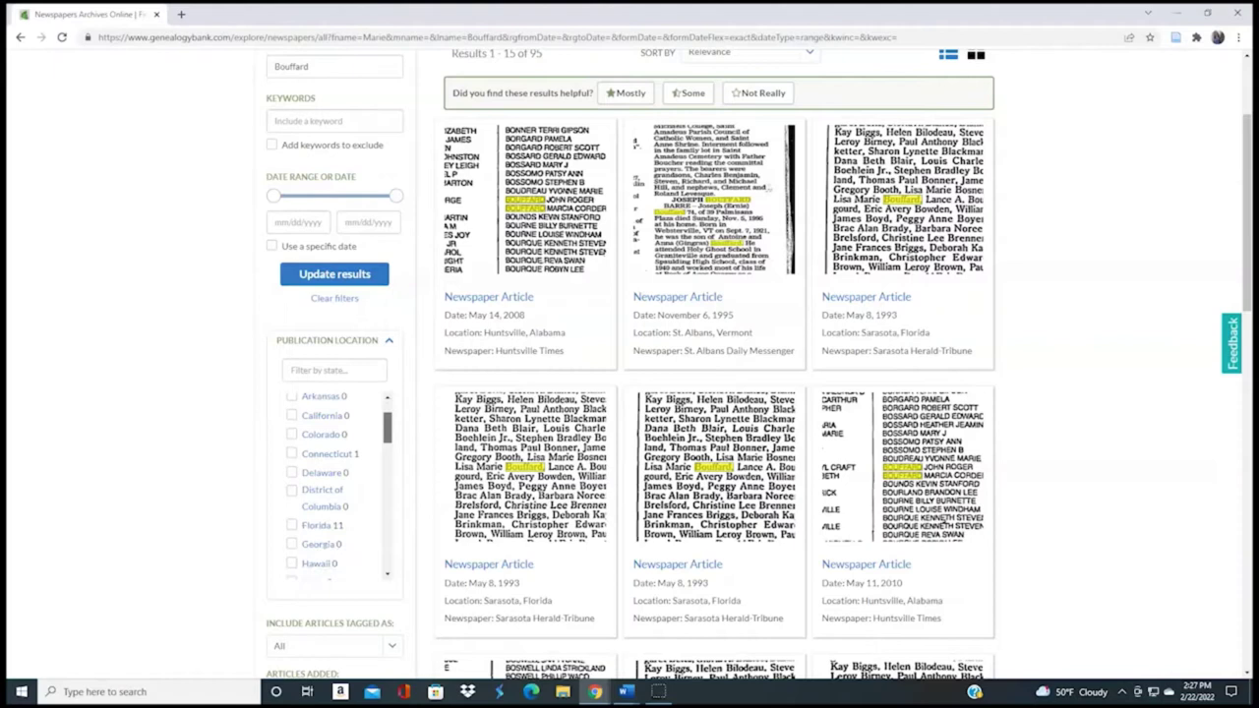
scroll(388, 433, "down", 2)
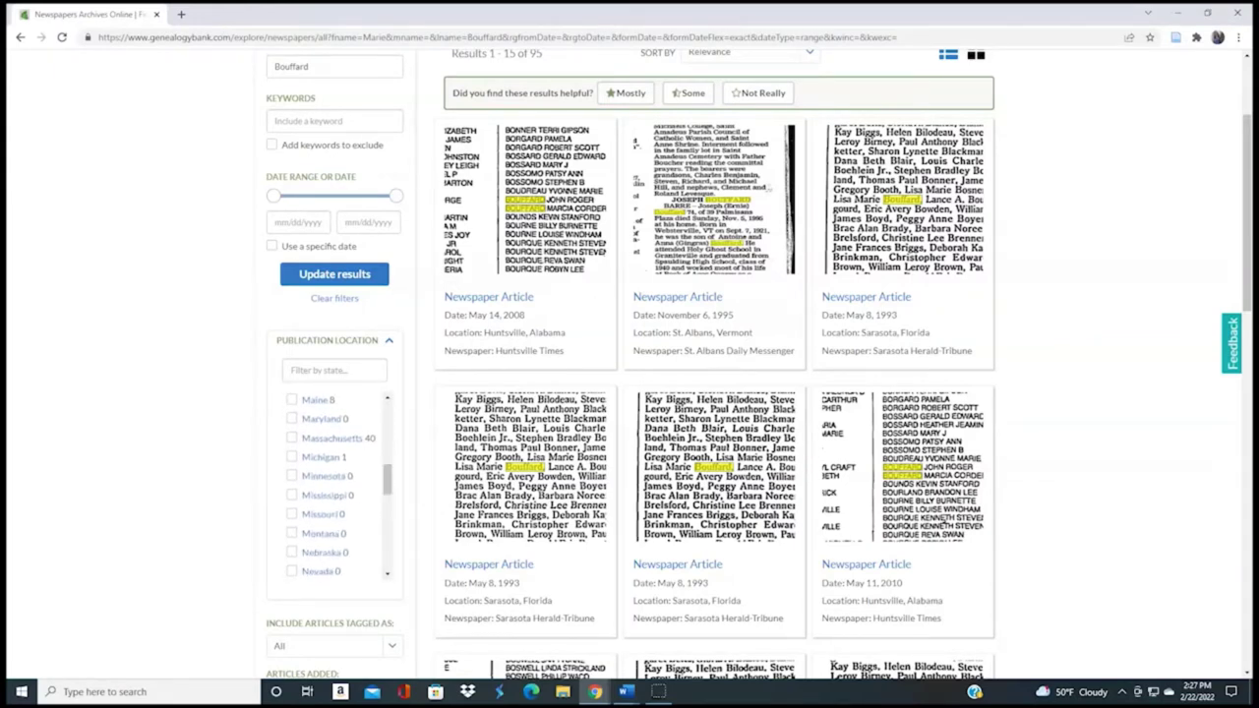
left_click(291, 437)
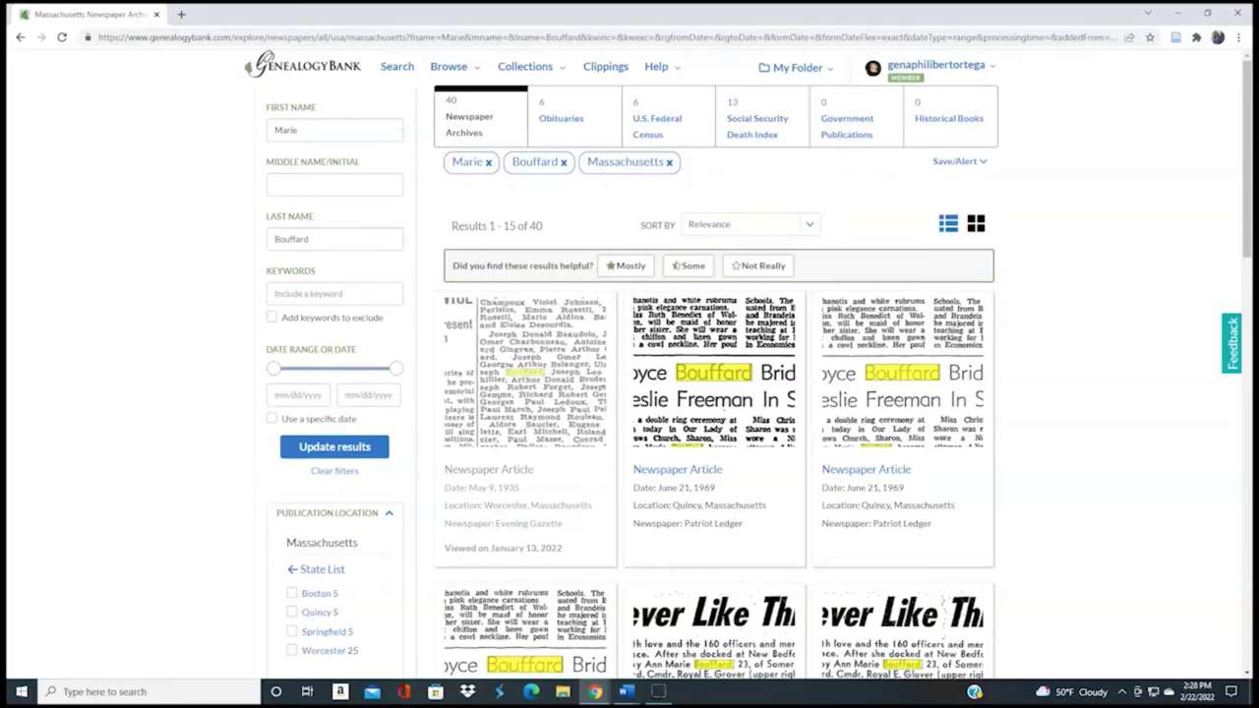
Scroll through the 40 Massachusetts articles from Worcester, Quincy and Boston papers, then back up.
scroll(748, 364, "down", 4)
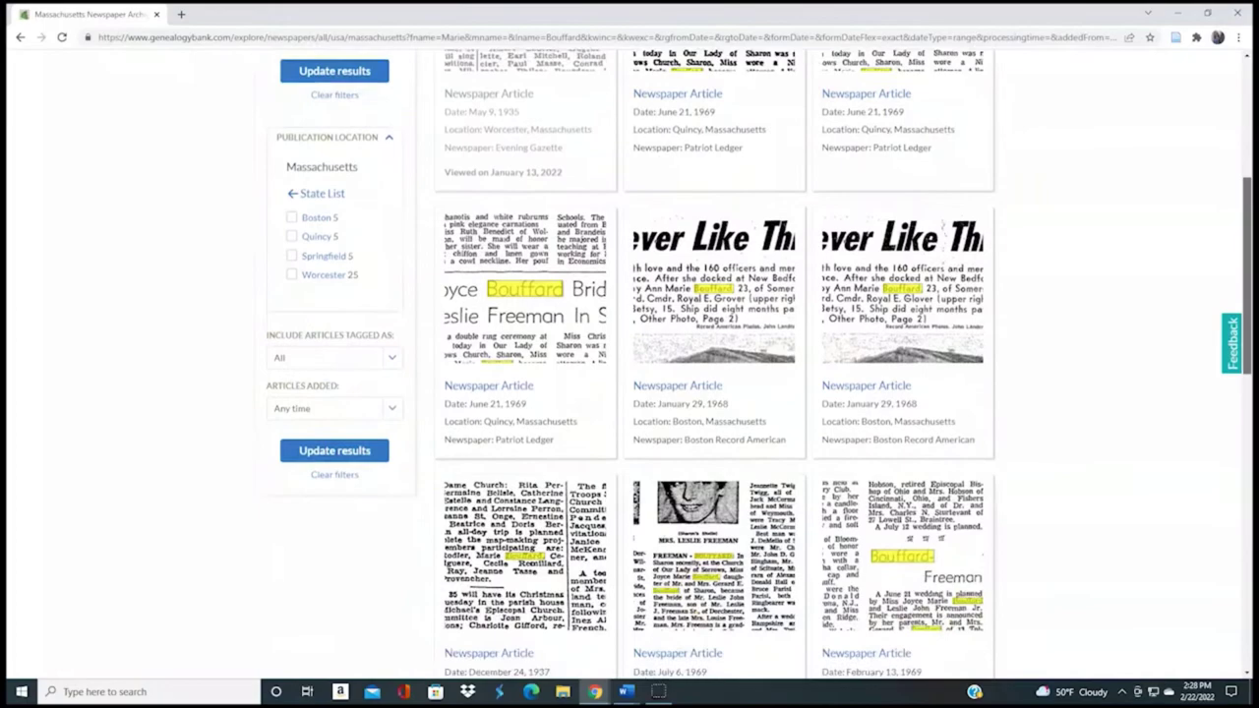
scroll(748, 364, "down", 3)
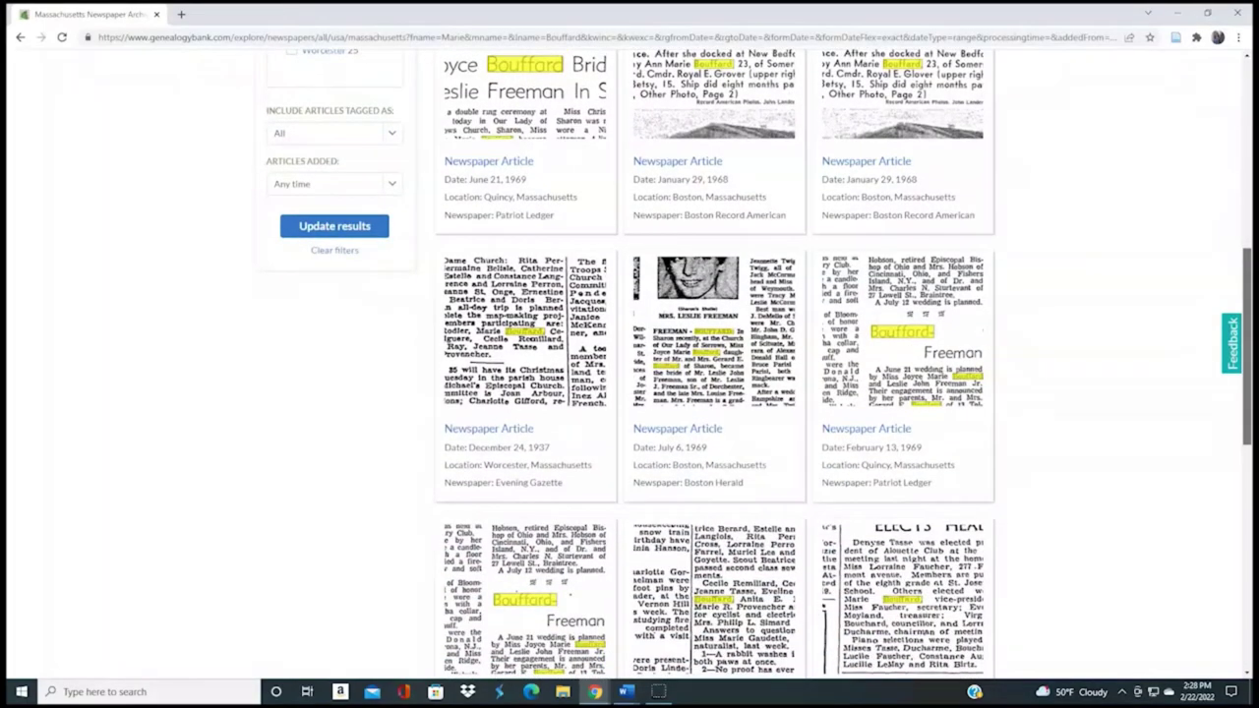
scroll(747, 364, "down", 2)
scroll(718, 364, "up", 4)
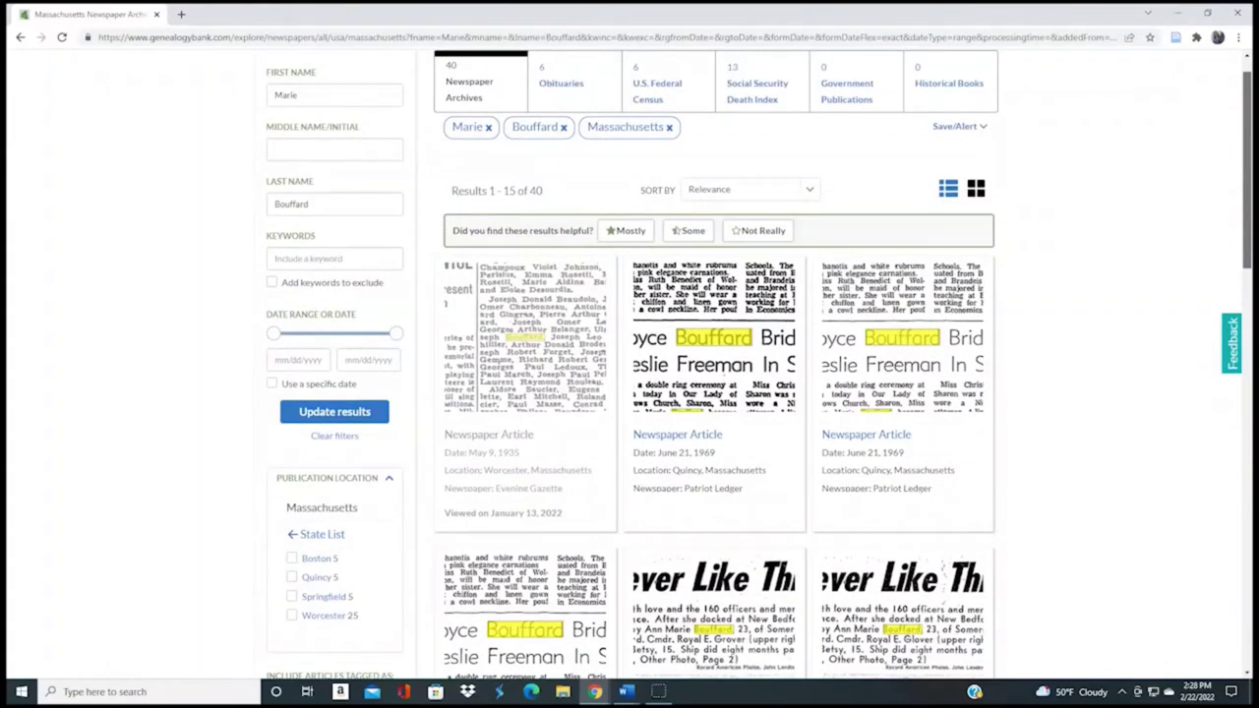
scroll(748, 364, "up", 1)
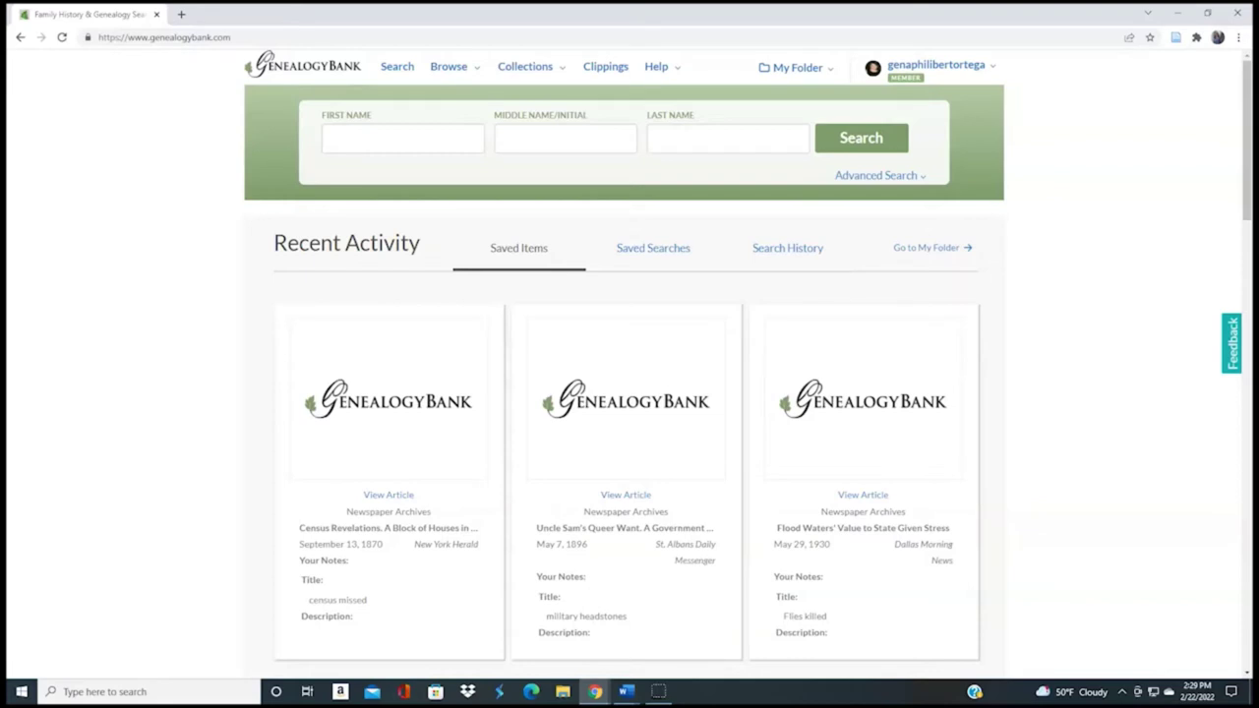
Search GenealogyBank with first name 'Pierre' and last name 'Philibert', returning 53 newspaper results.
left_click(402, 138)
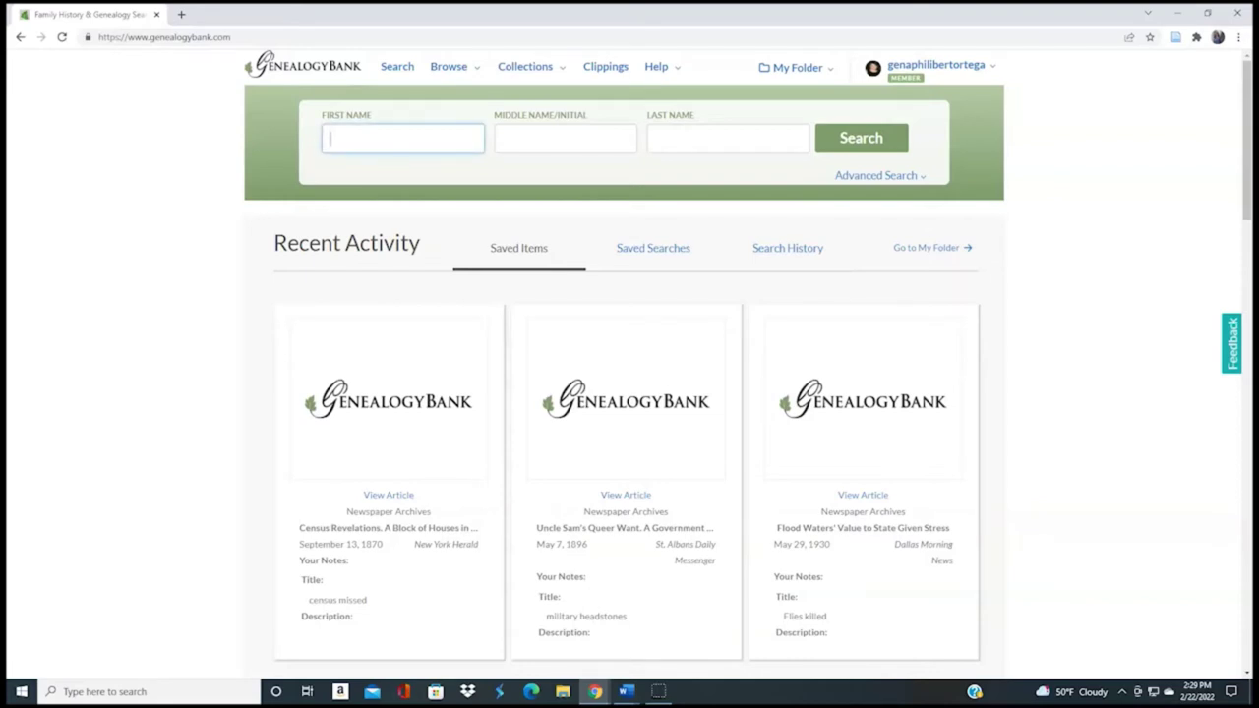
type("Pierre")
key("Tab")
key("Tab")
type("Philibert")
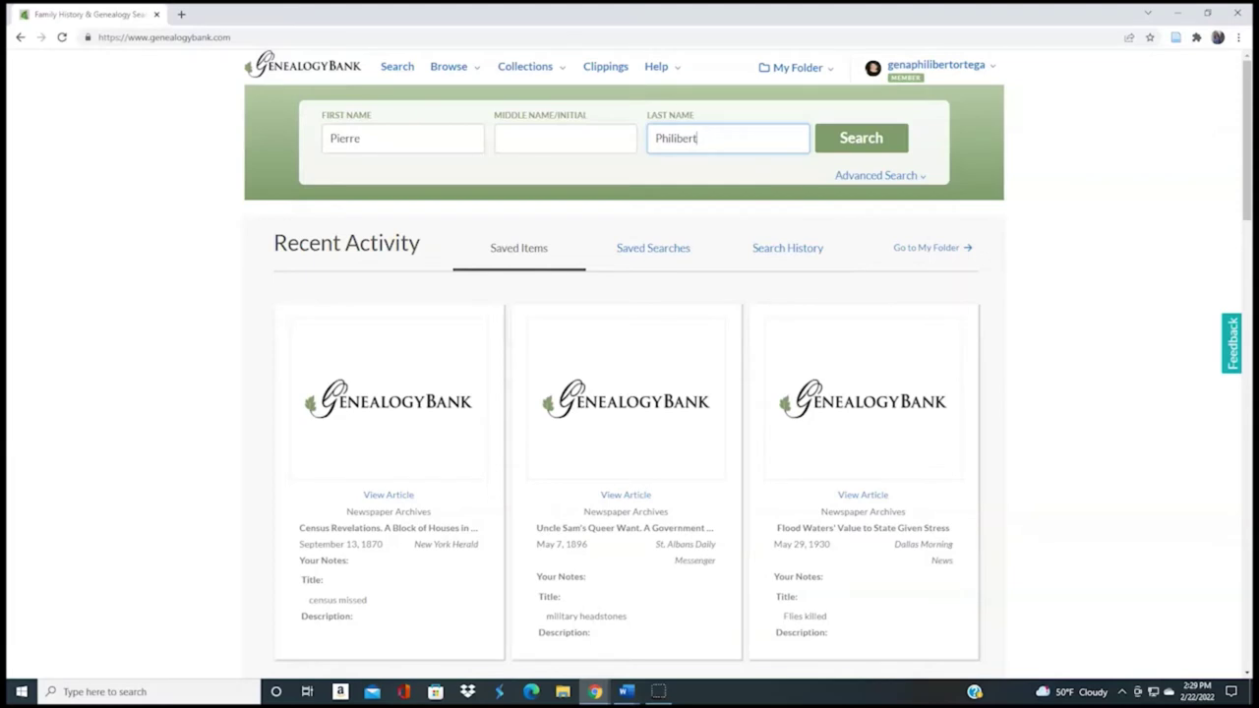
key("Return")
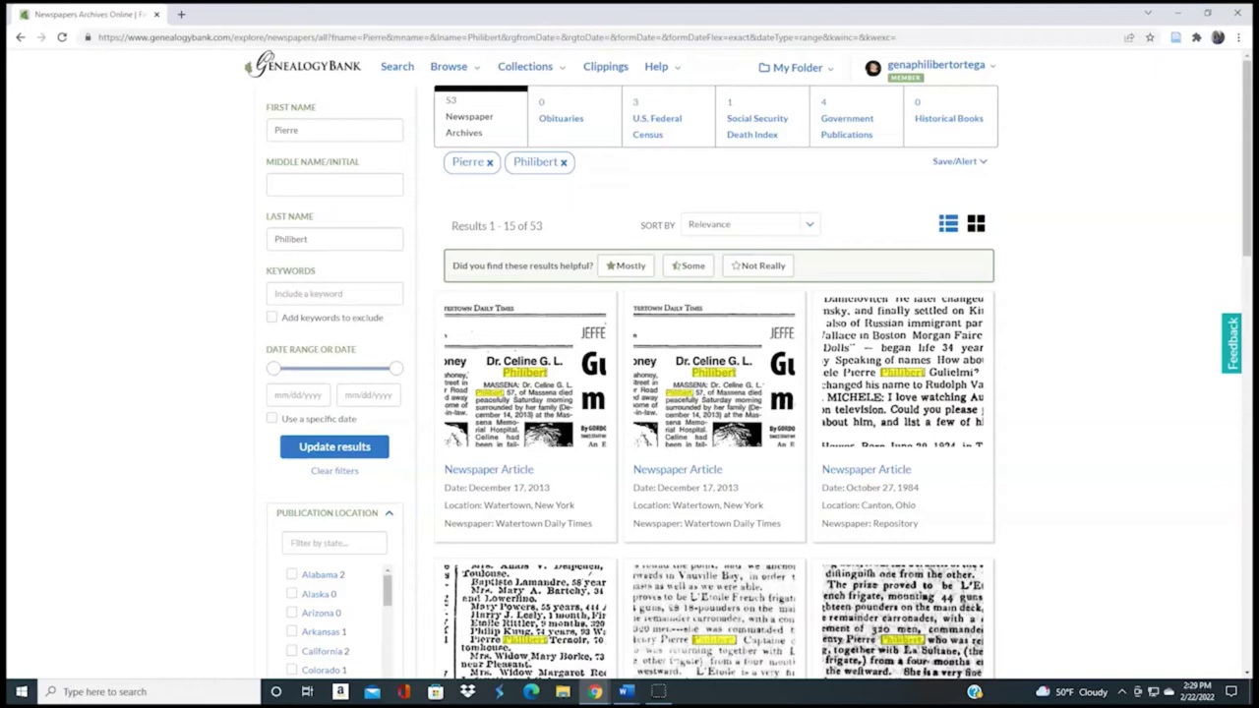
Tick the Massachusetts (5 articles) publication location filter for the Pierre Philibert results.
scroll(718, 394, "down", 3)
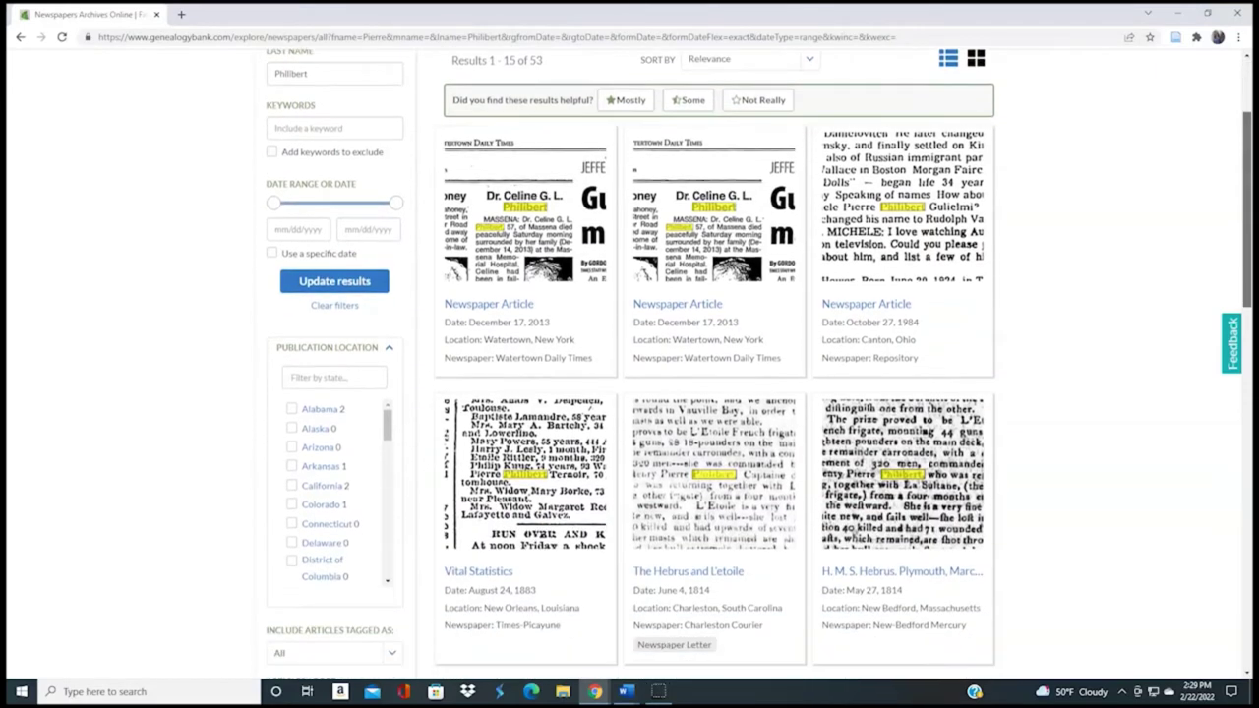
scroll(388, 382, "down", 2)
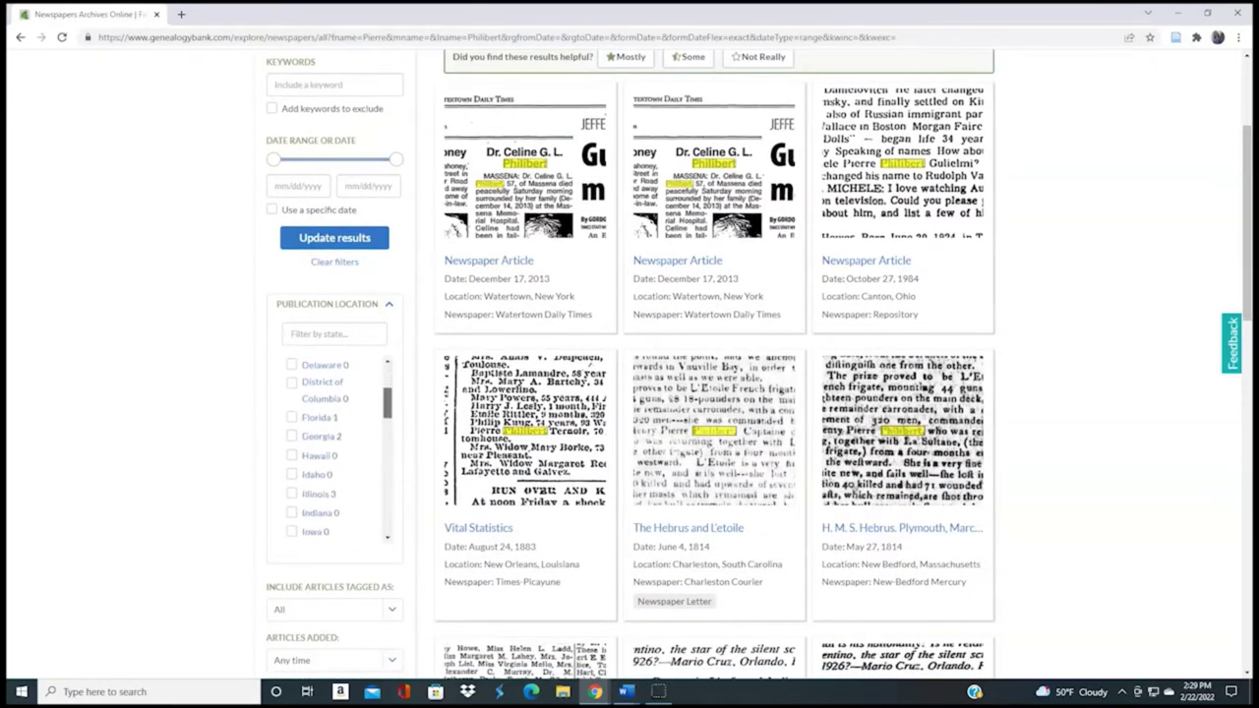
scroll(335, 448, "down", 3)
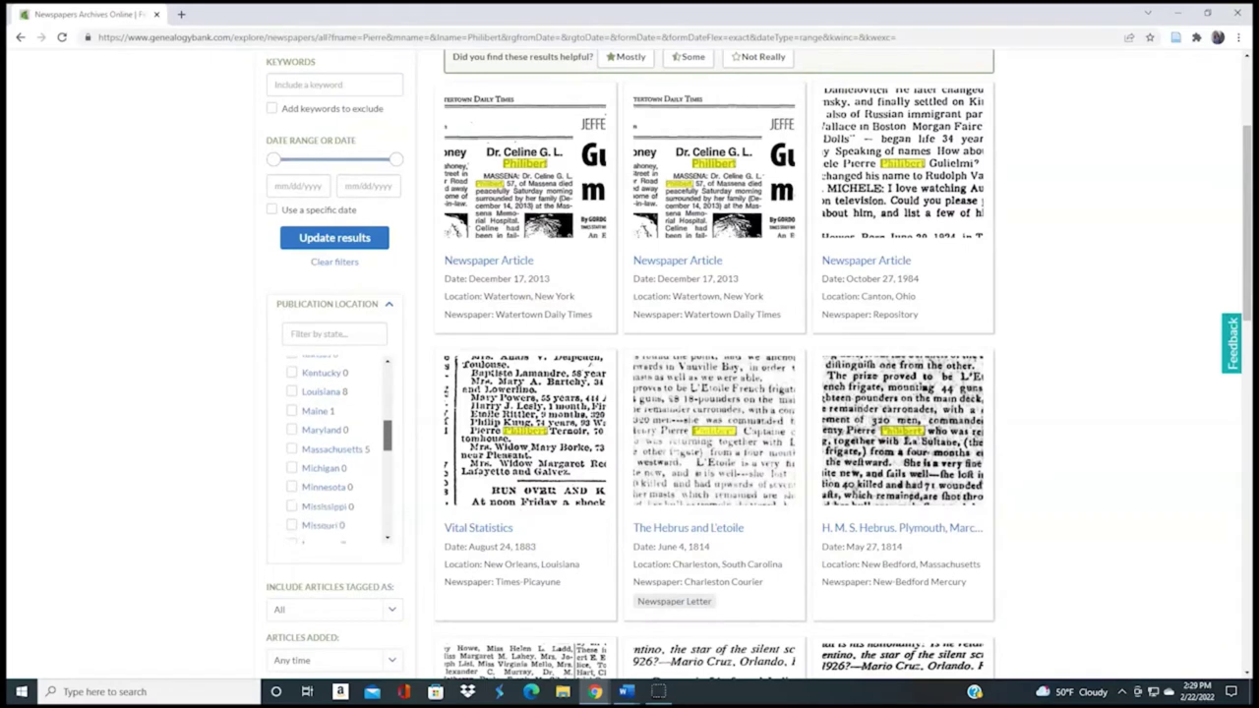
left_click(291, 448)
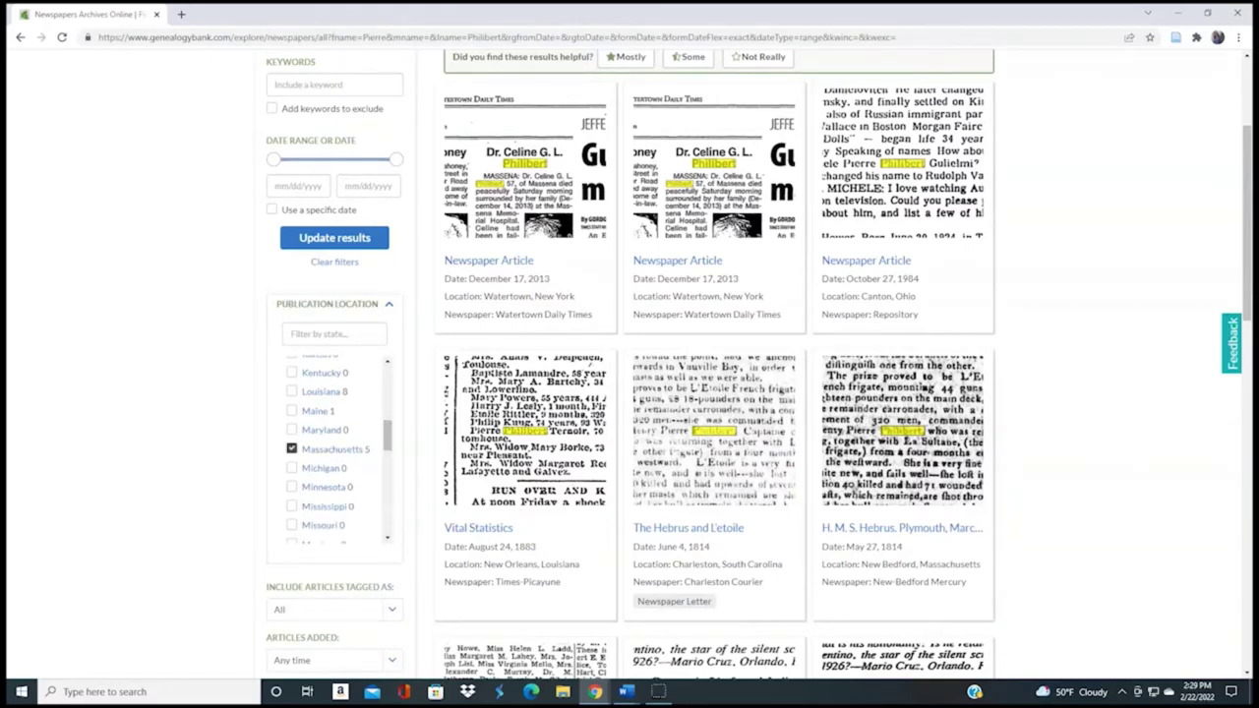
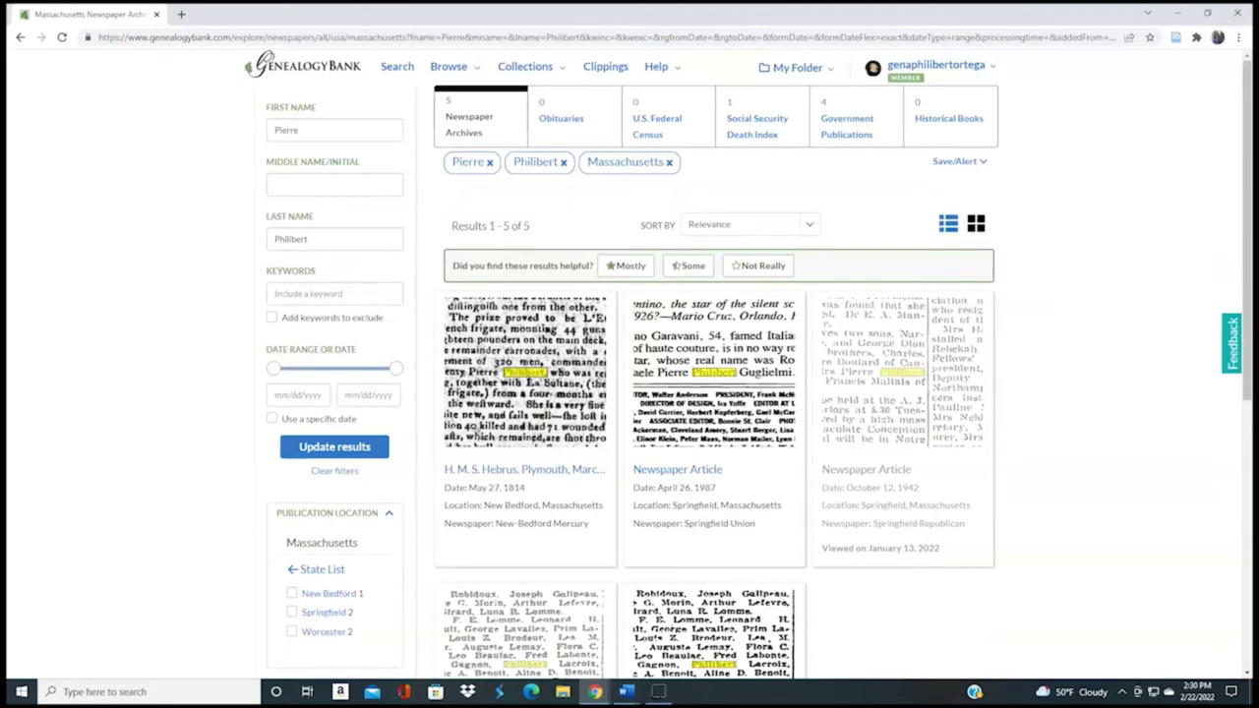
scroll(747, 364, "down", 1)
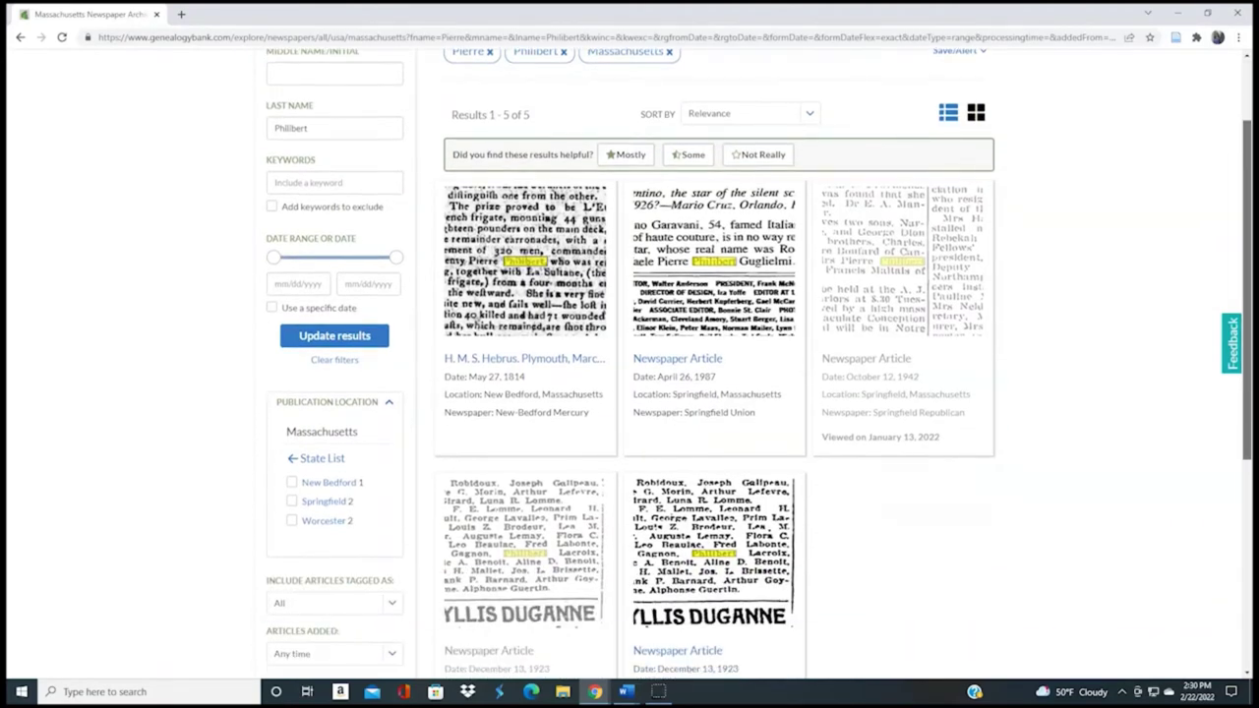
scroll(748, 364, "up", 1)
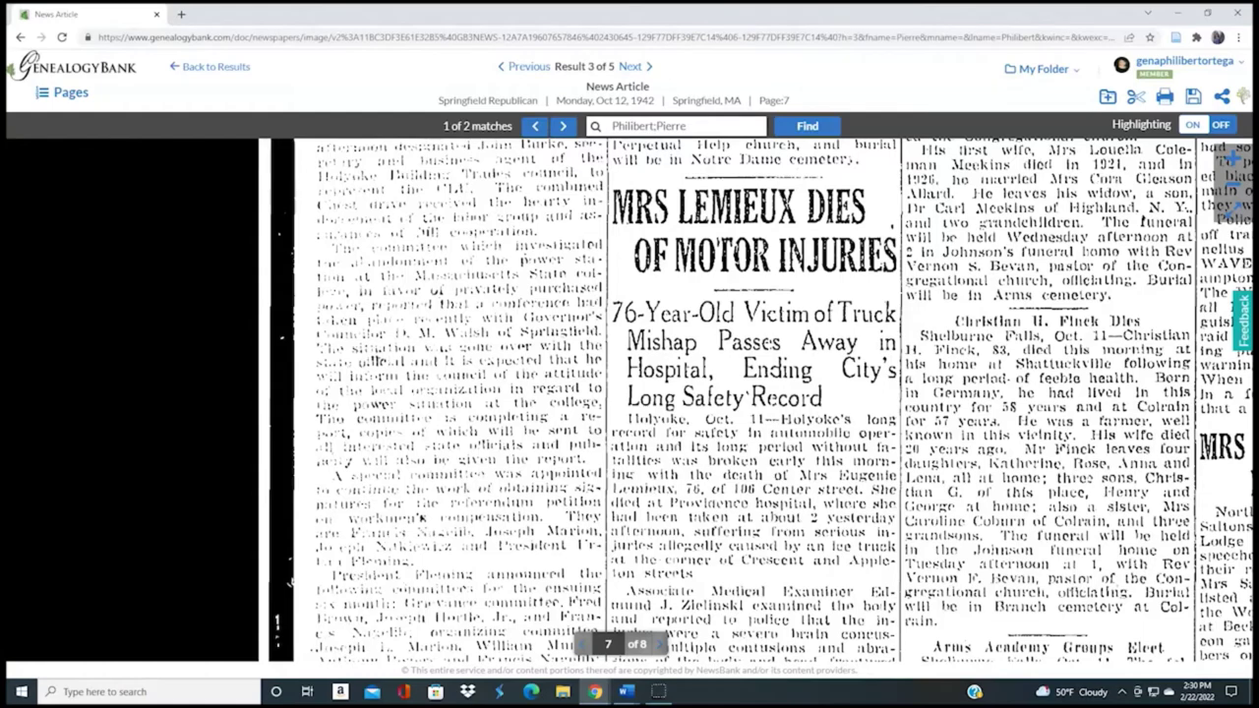
left_click_drag(290, 582, 248, 40)
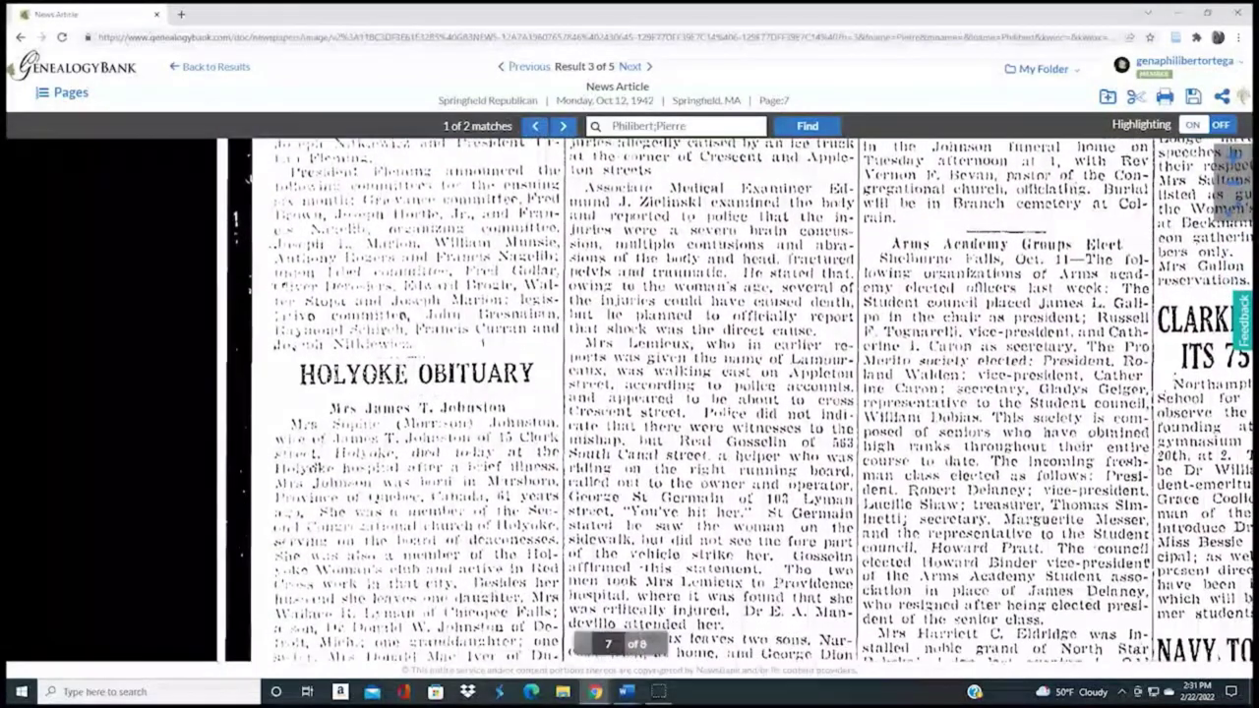
left_click_drag(241, 295, 244, 90)
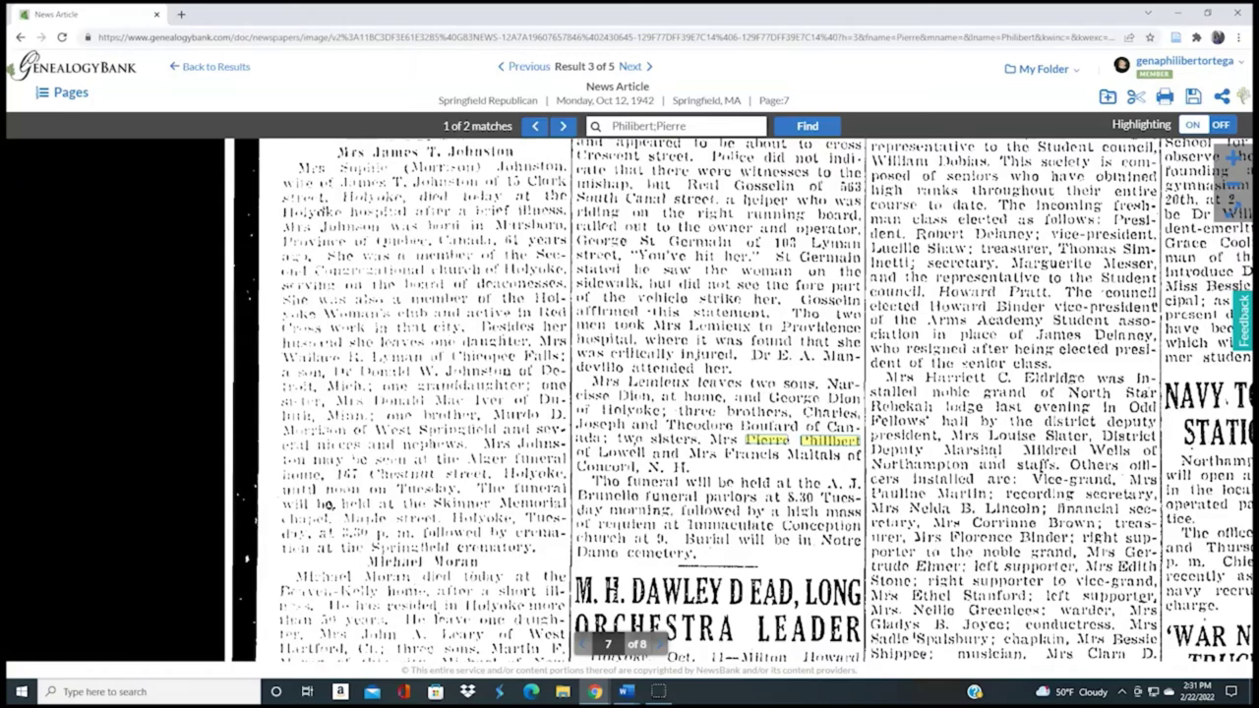
scroll(738, 399, "up", 5)
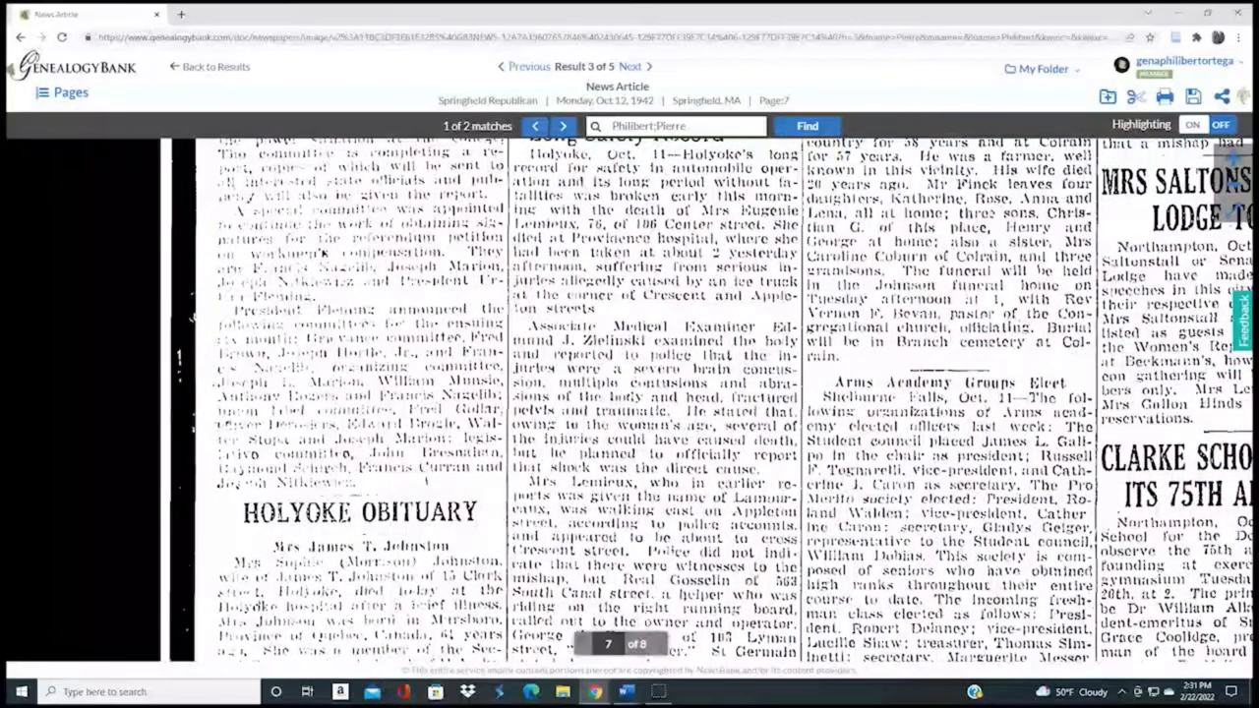
left_click(211, 67)
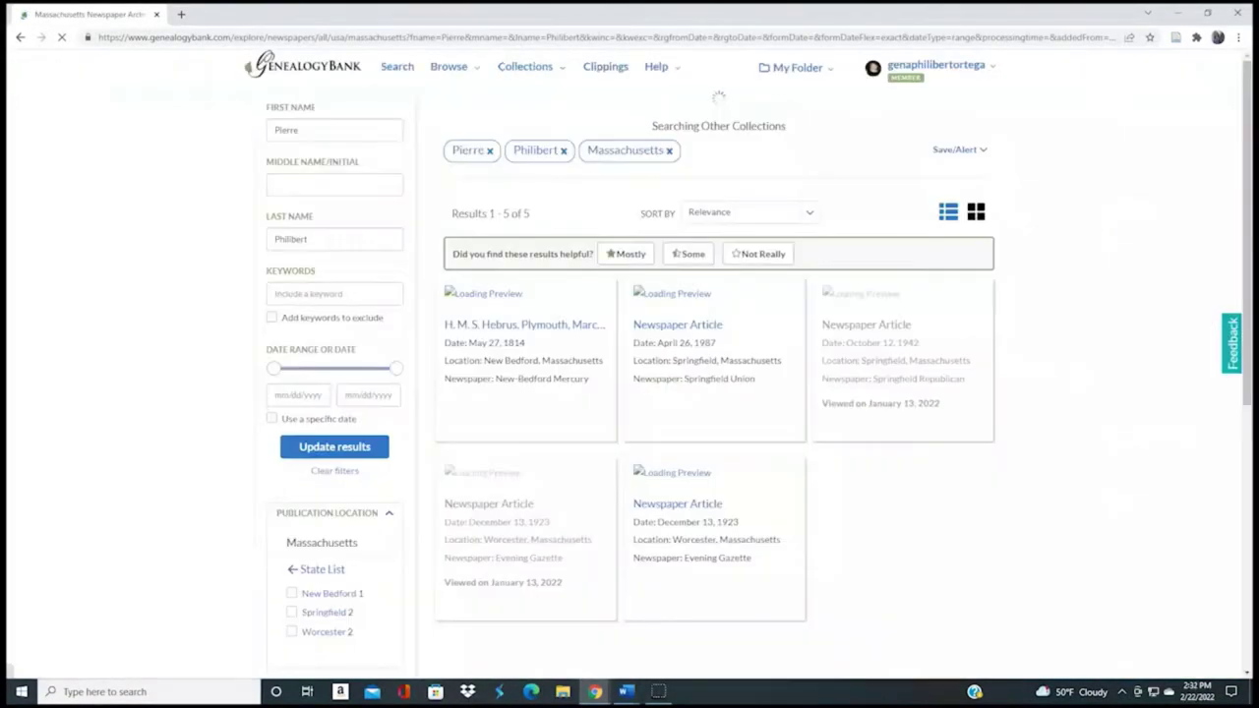